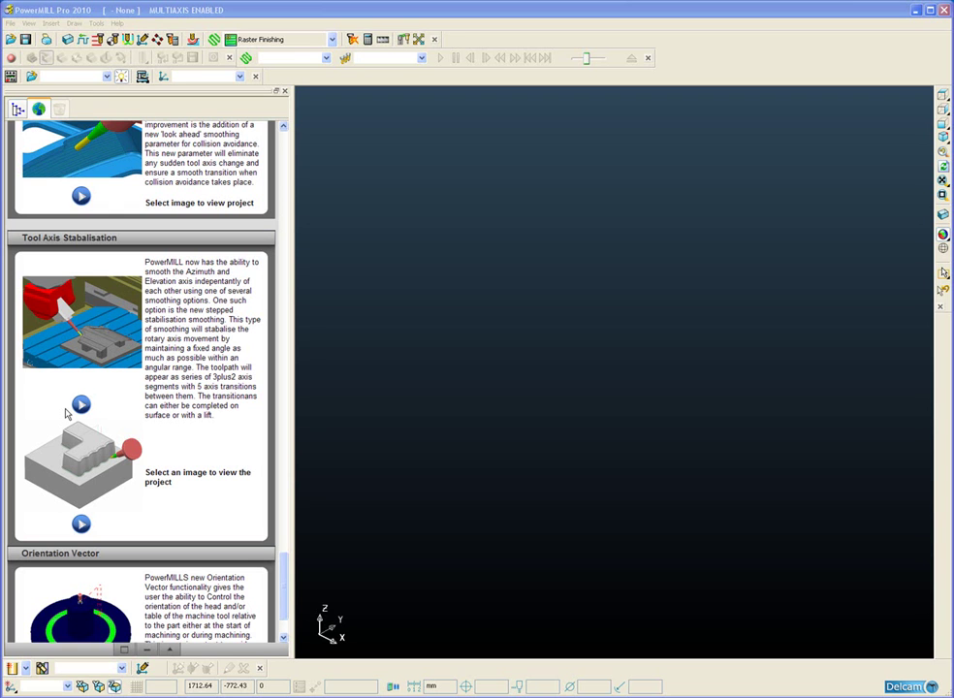
# Load the Tool Axis Stabilisation example project and make Trim Pass_Original the active toolpath
pyautogui.click(75, 325)
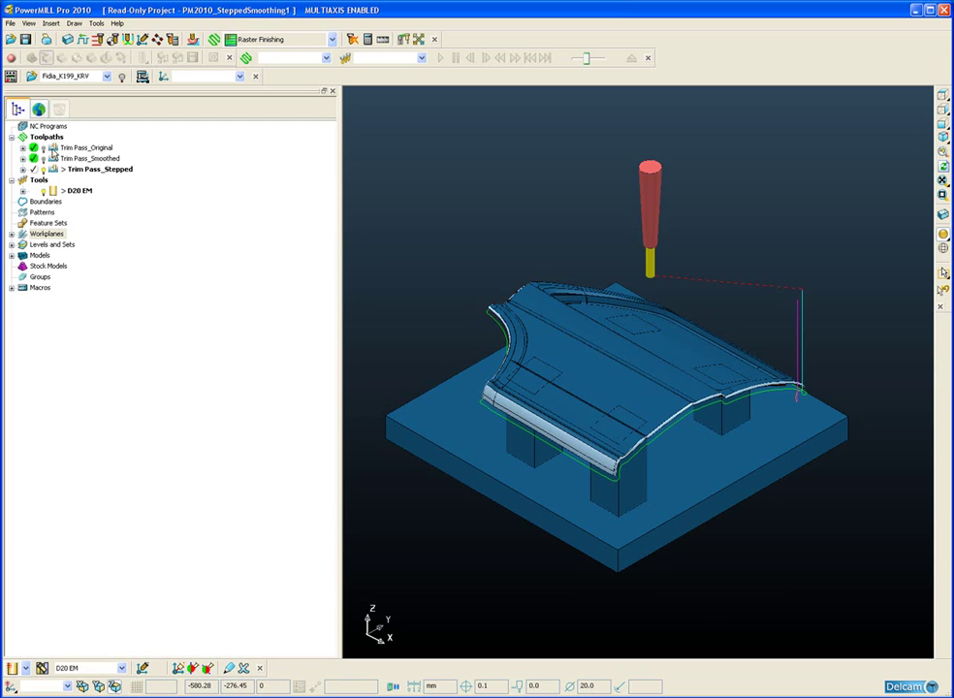
pyautogui.doubleClick(55, 149)
pyautogui.rightClick(55, 150)
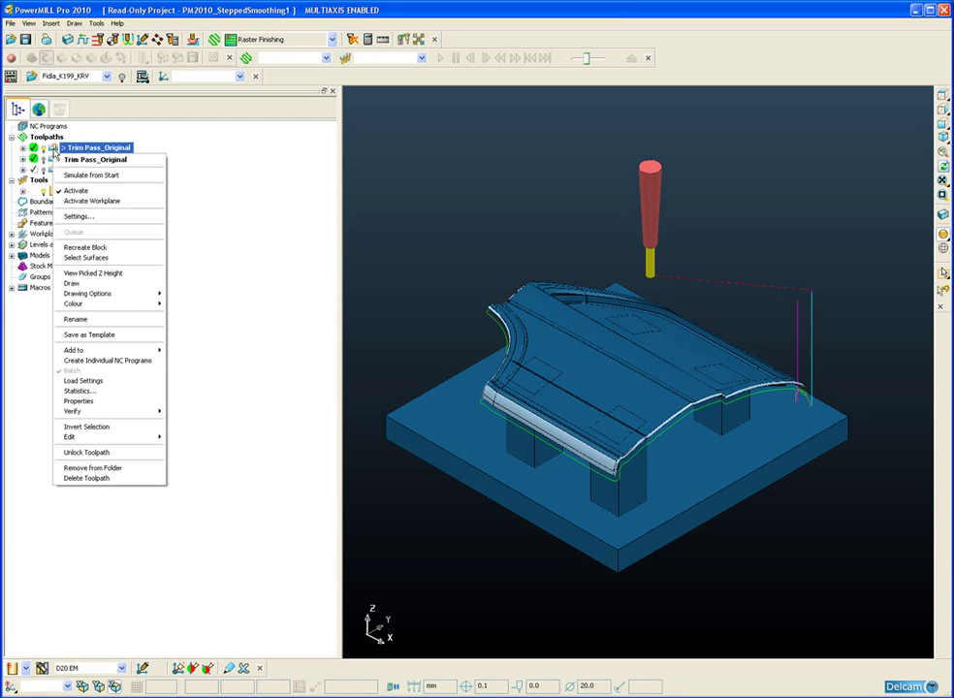
# Open Trim Pass_Original's Profile Finishing settings for editing and show its Lead/Lean tool axis page
pyautogui.click(76, 216)
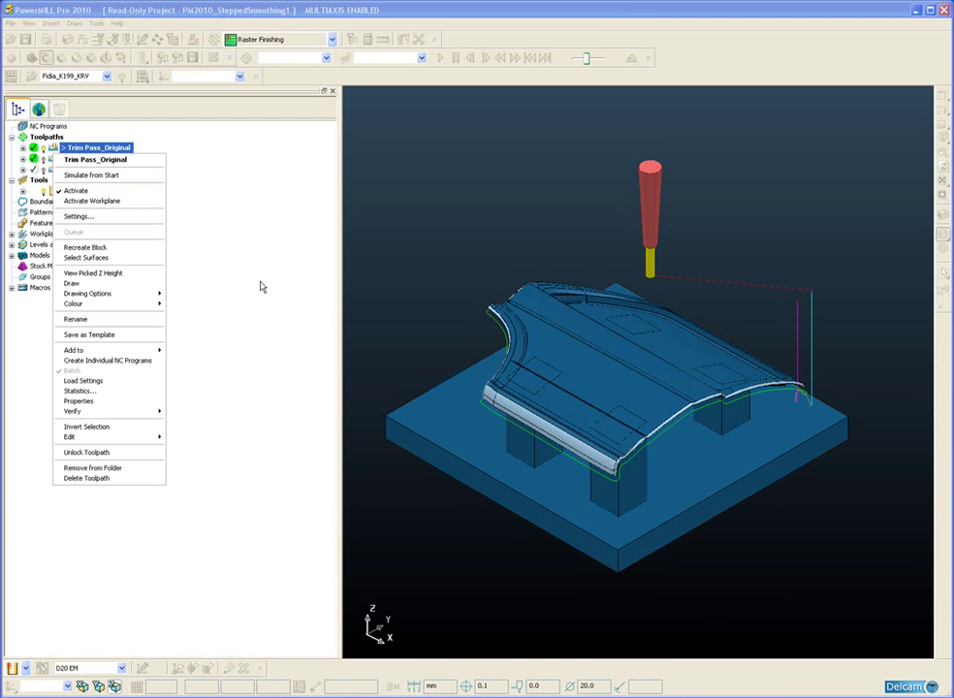
pyautogui.moveTo(232, 260); pyautogui.dragTo(233, 163)
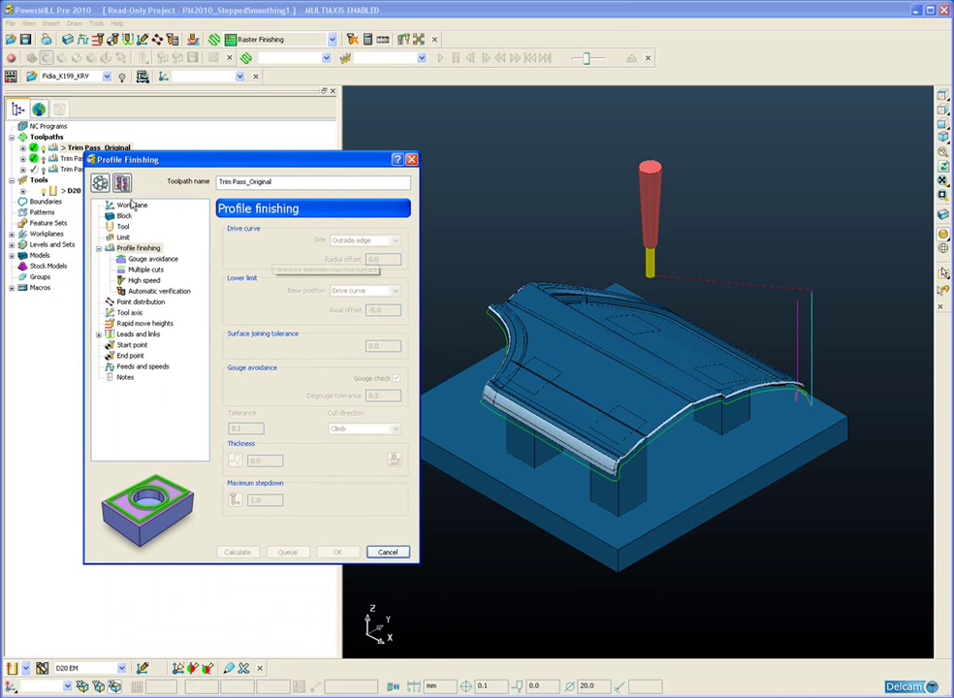
pyautogui.click(100, 183)
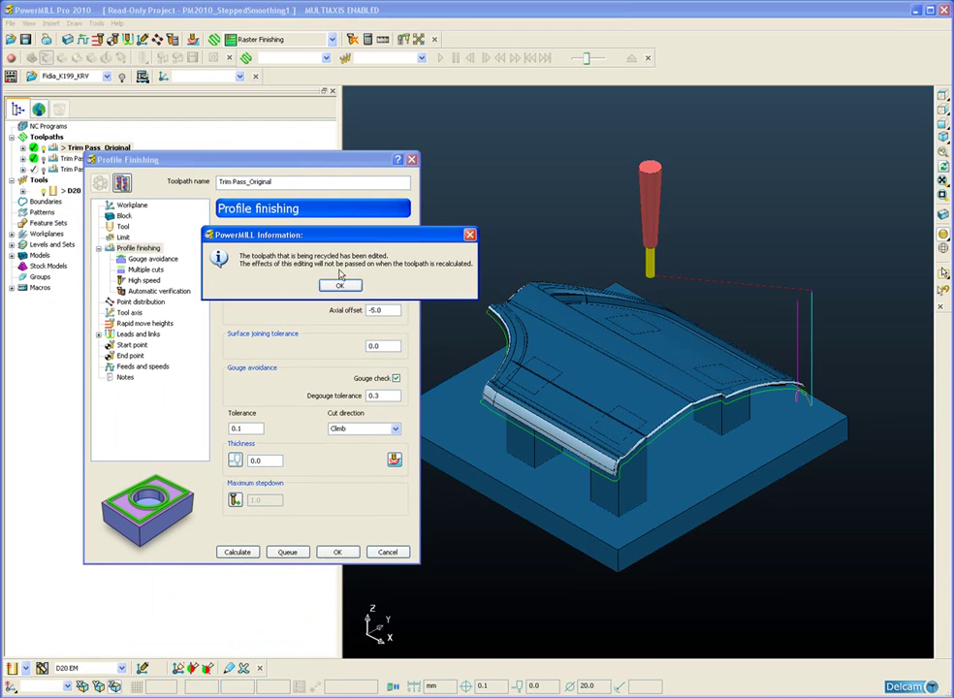
pyautogui.click(339, 283)
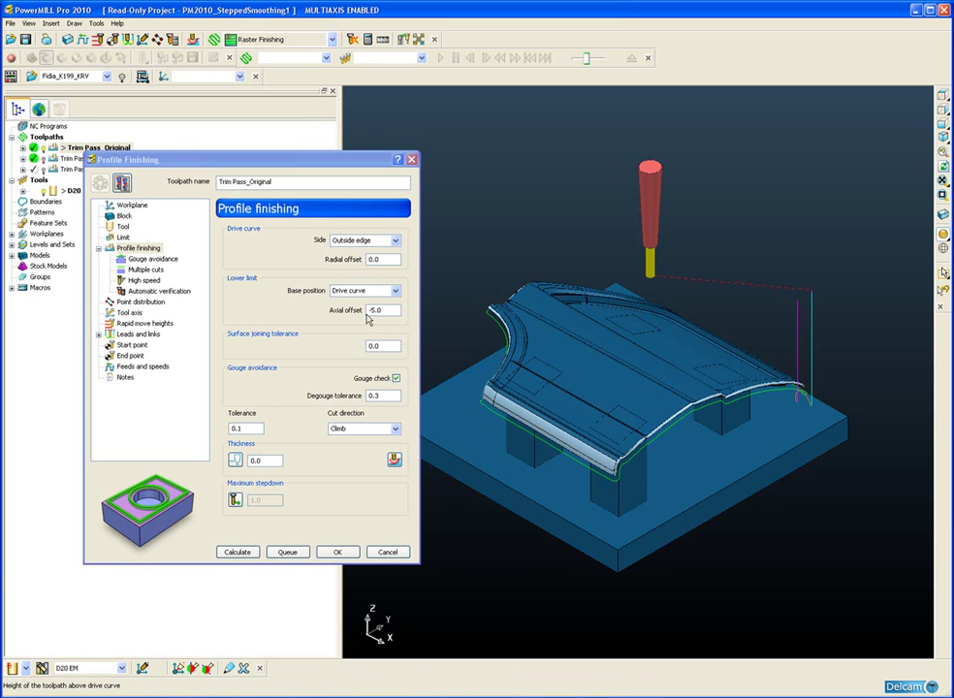
pyautogui.click(130, 312)
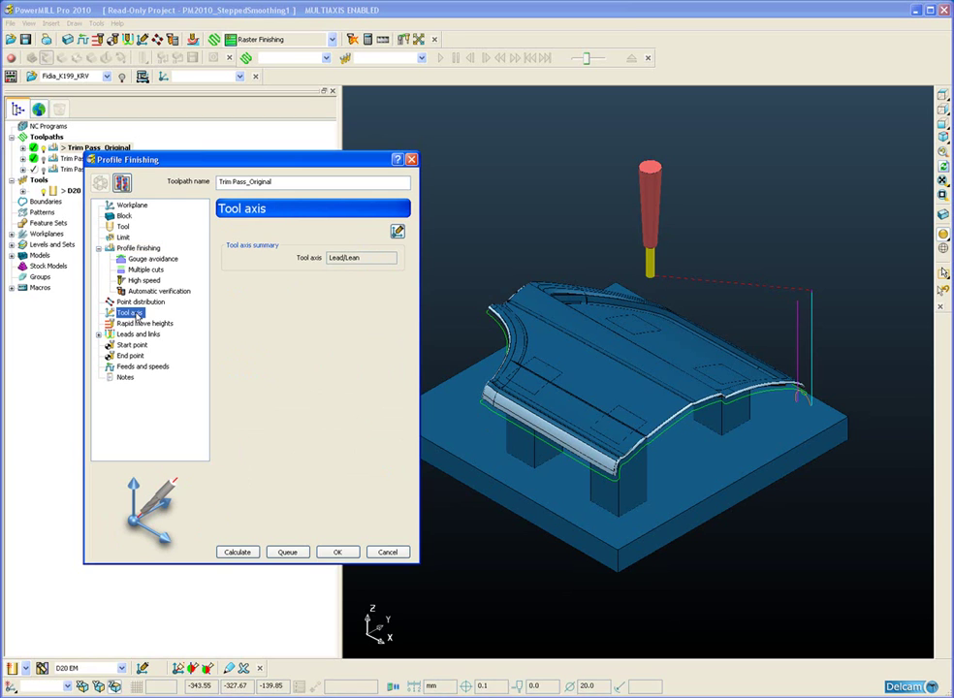
# Review Trim Pass_Original's tool axis definition and angle limits, then accept and close
pyautogui.click(397, 233)
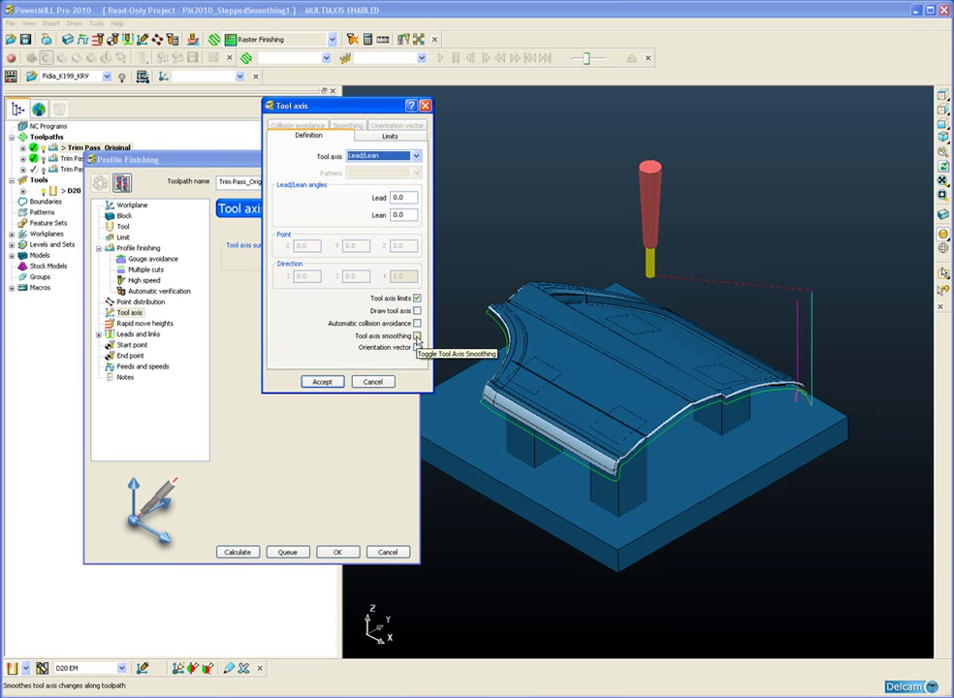
pyautogui.click(388, 136)
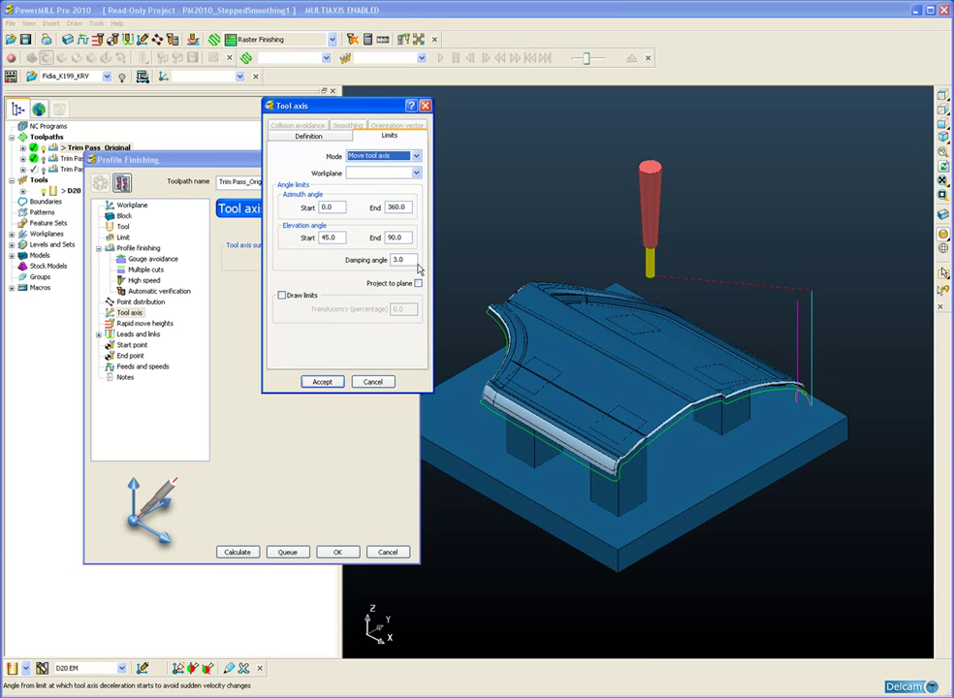
pyautogui.click(322, 381)
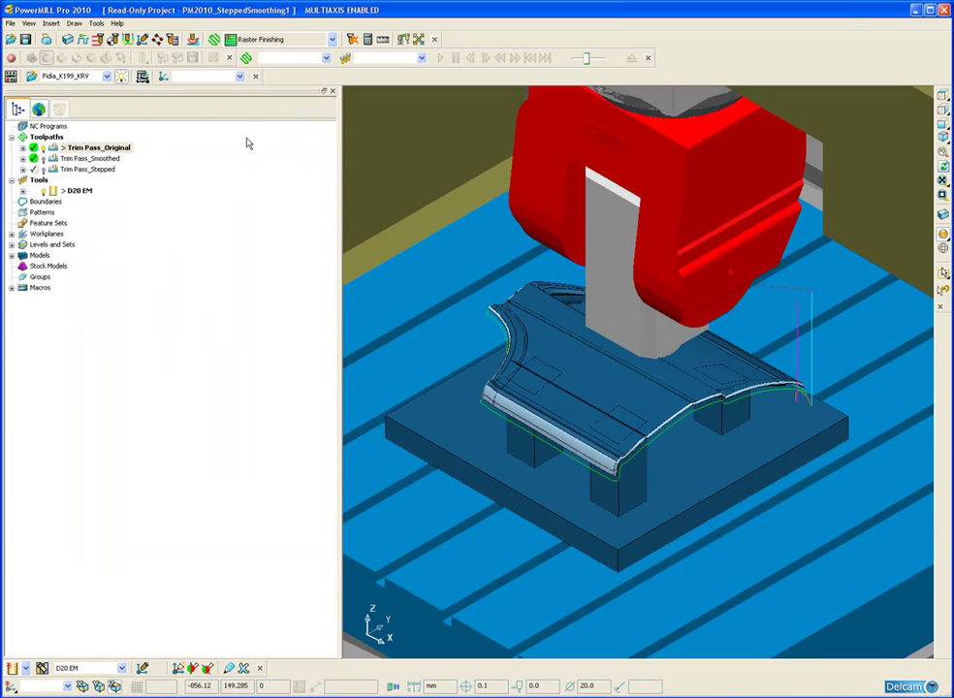
# Simulate Trim Pass_Original from start on the Fidia_K199_KRV, playing, pausing and resuming playback
pyautogui.rightClick(81, 149)
pyautogui.click(111, 175)
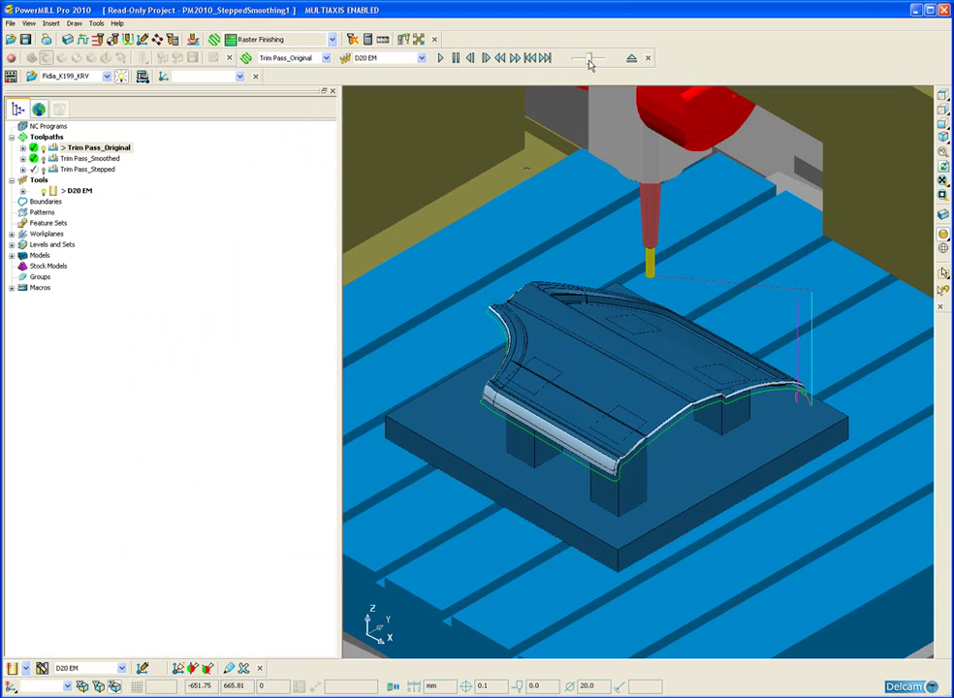
pyautogui.scroll(1, 611, 300)
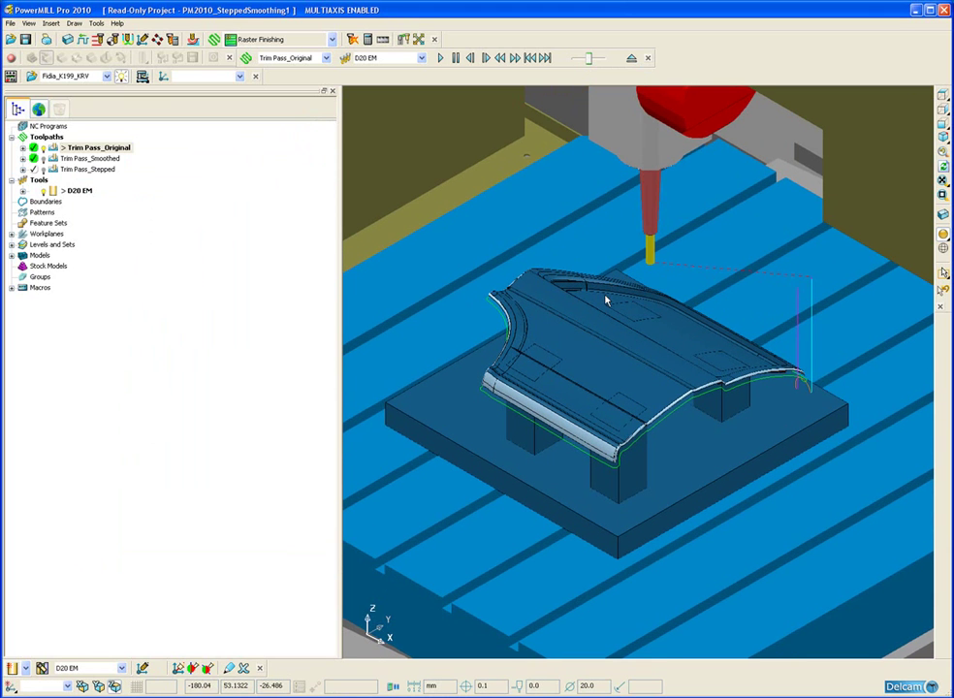
pyautogui.scroll(1, 605, 297)
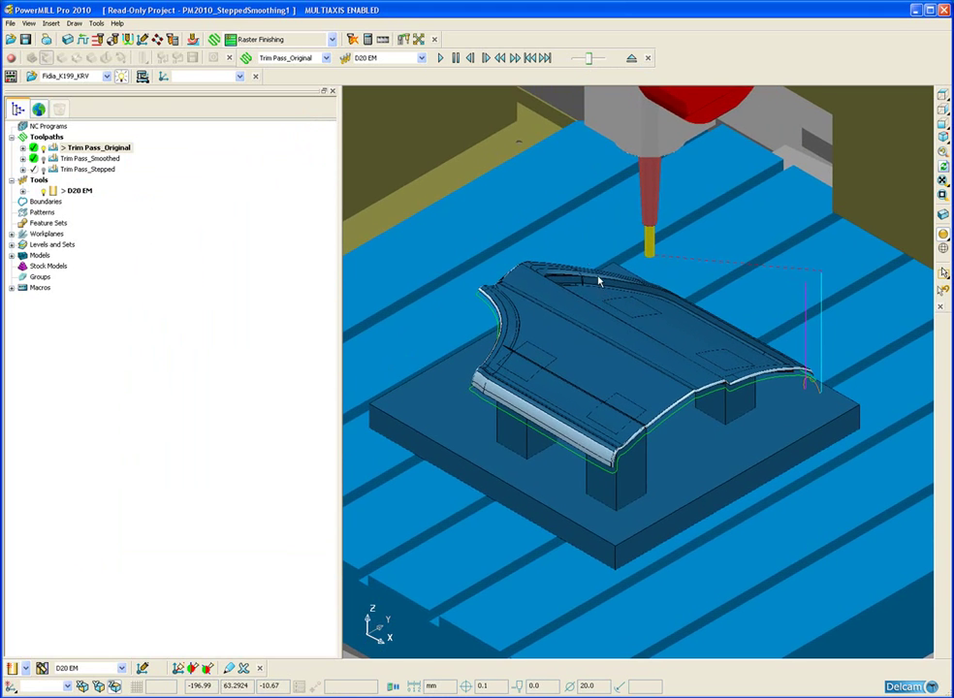
pyautogui.click(441, 58)
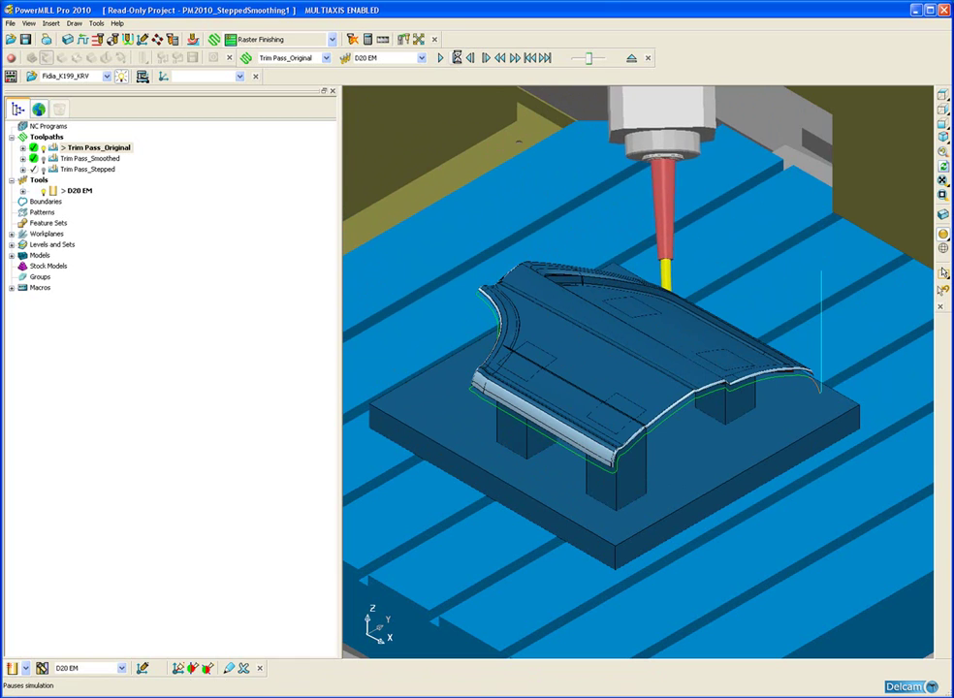
pyautogui.click(456, 58)
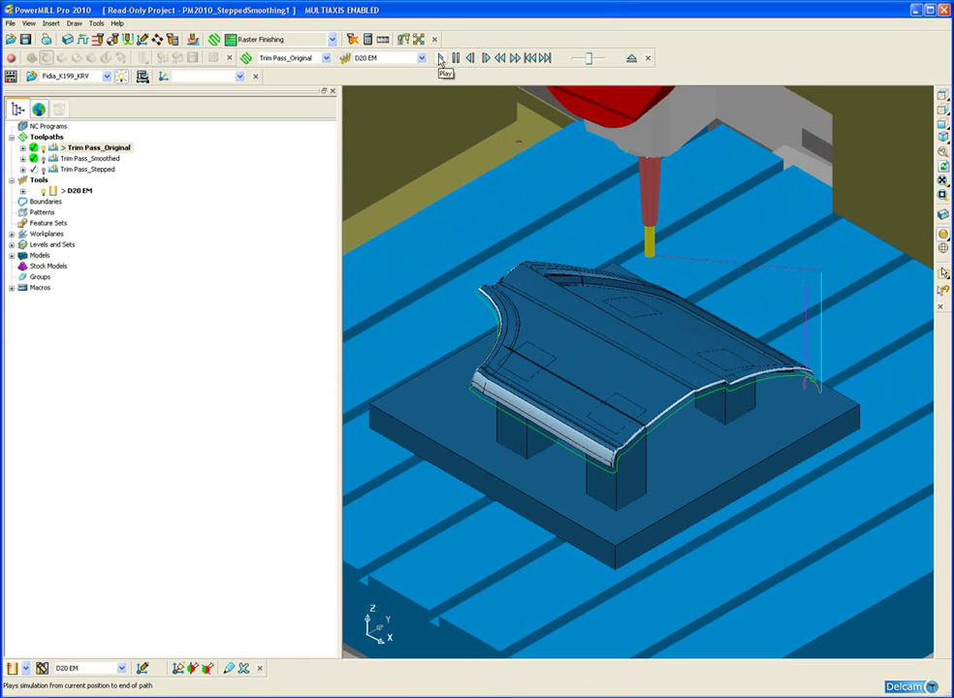
pyautogui.click(441, 59)
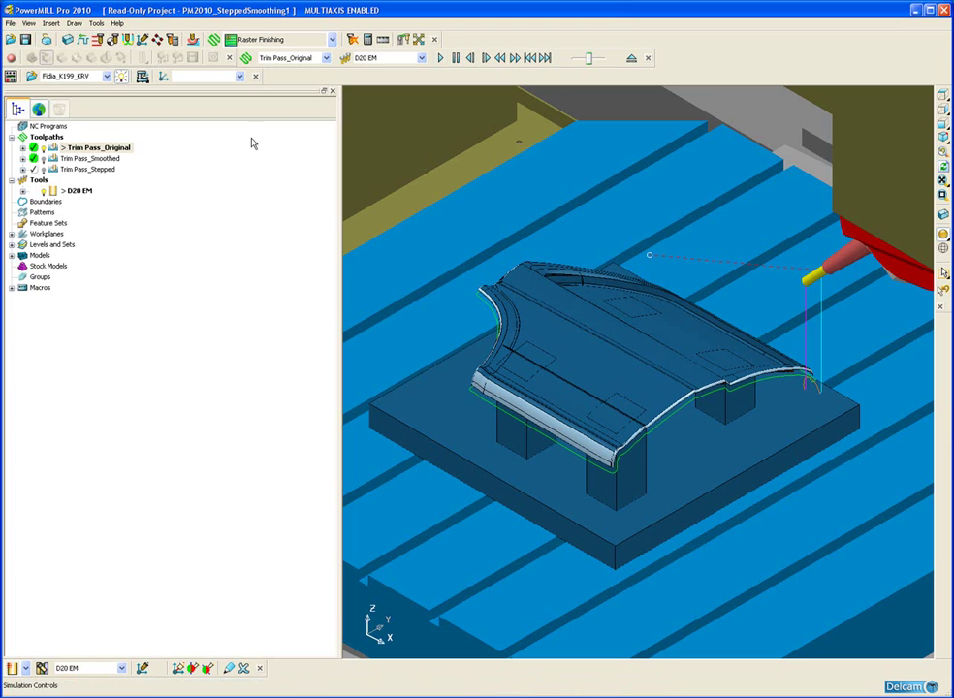
# Activate Trim Pass_Smoothed and accept its Smoothed elevation/azimuth, 45.0 correction and 30.0 distance
pyautogui.doubleClick(55, 161)
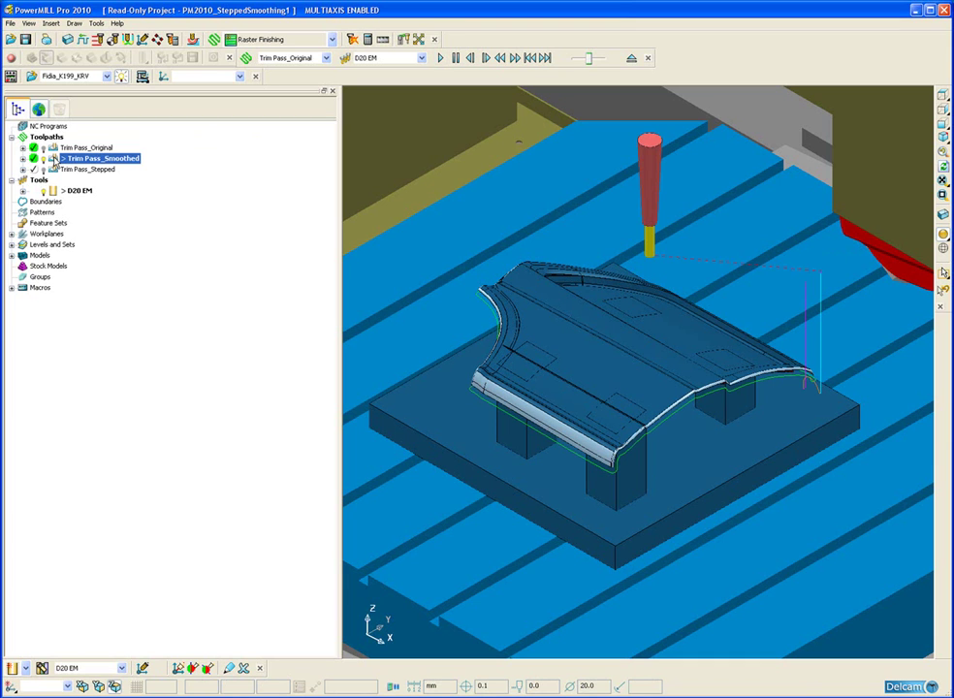
pyautogui.rightClick(54, 162)
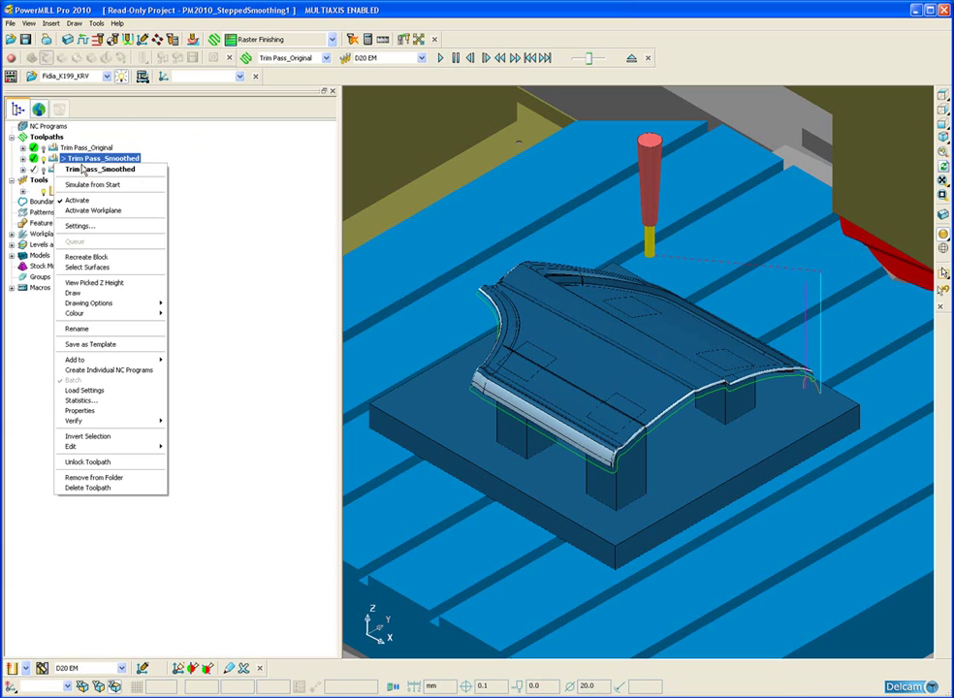
pyautogui.click(141, 40)
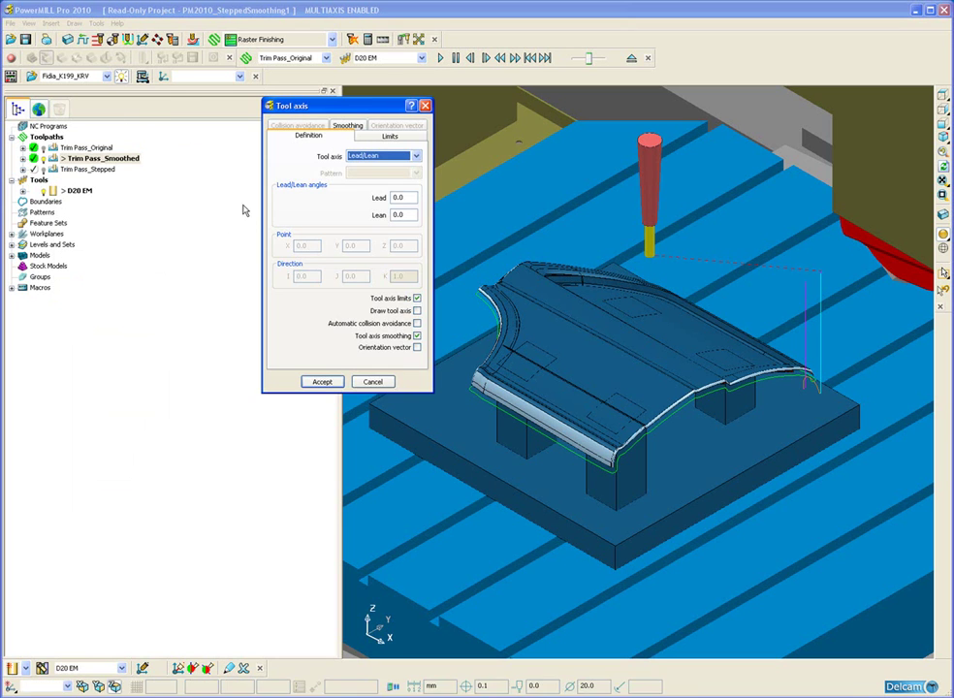
pyautogui.moveTo(328, 105); pyautogui.dragTo(262, 163)
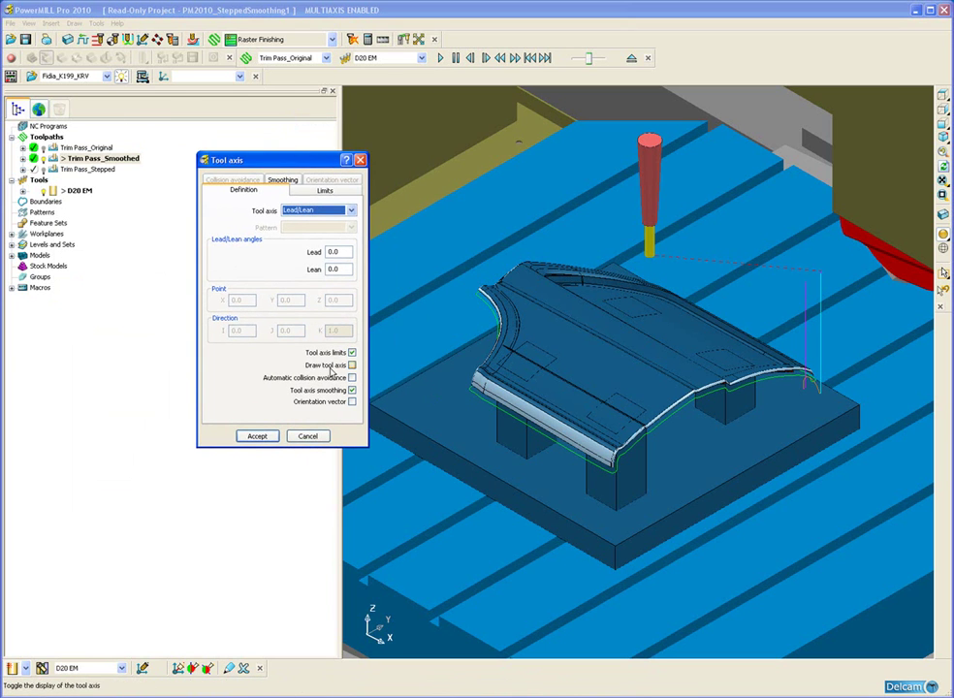
pyautogui.click(282, 181)
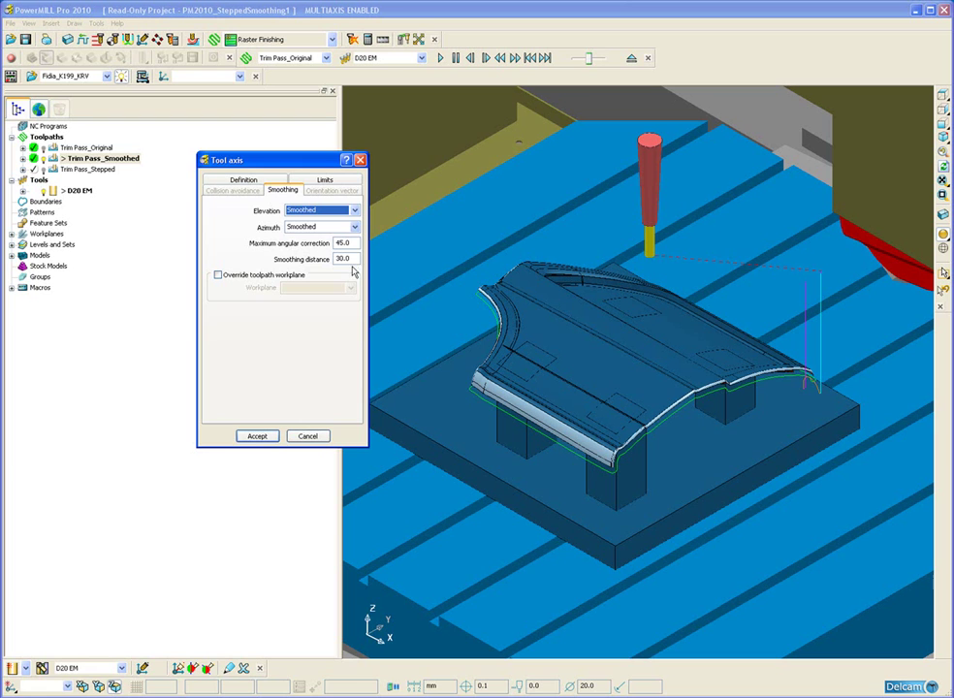
pyautogui.click(257, 436)
# Simulate Trim Pass_Smoothed from its start and play it along the trim edge
pyautogui.rightClick(123, 159)
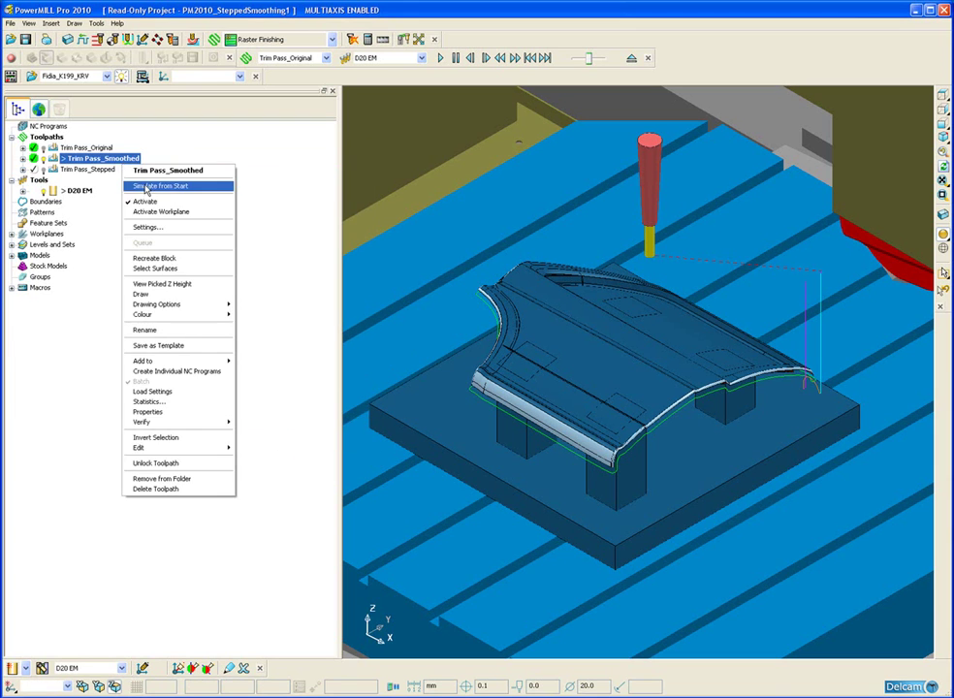
pyautogui.click(147, 186)
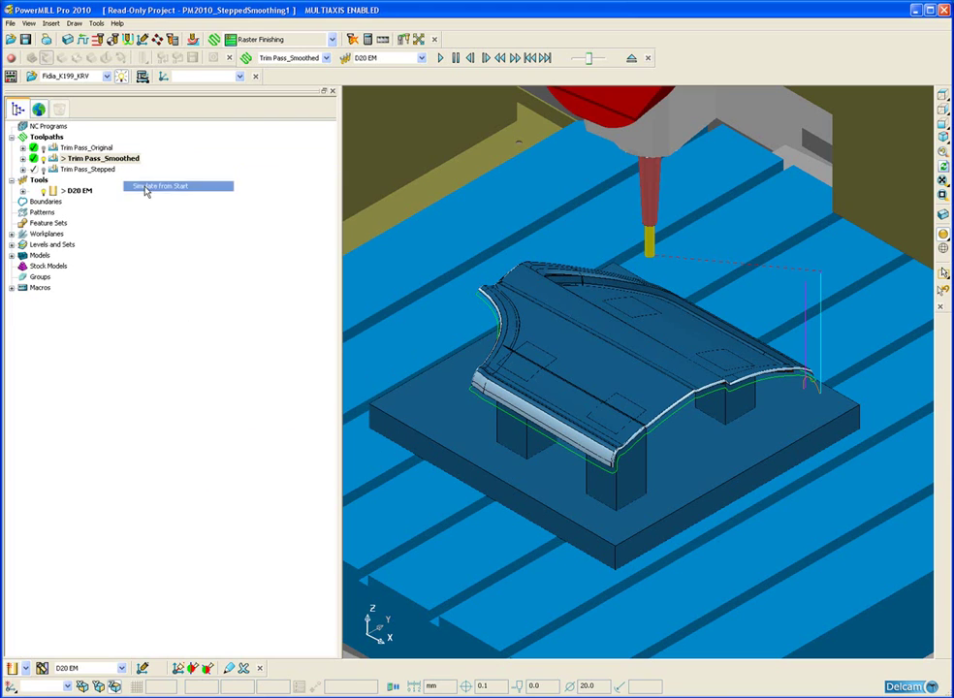
pyautogui.click(441, 58)
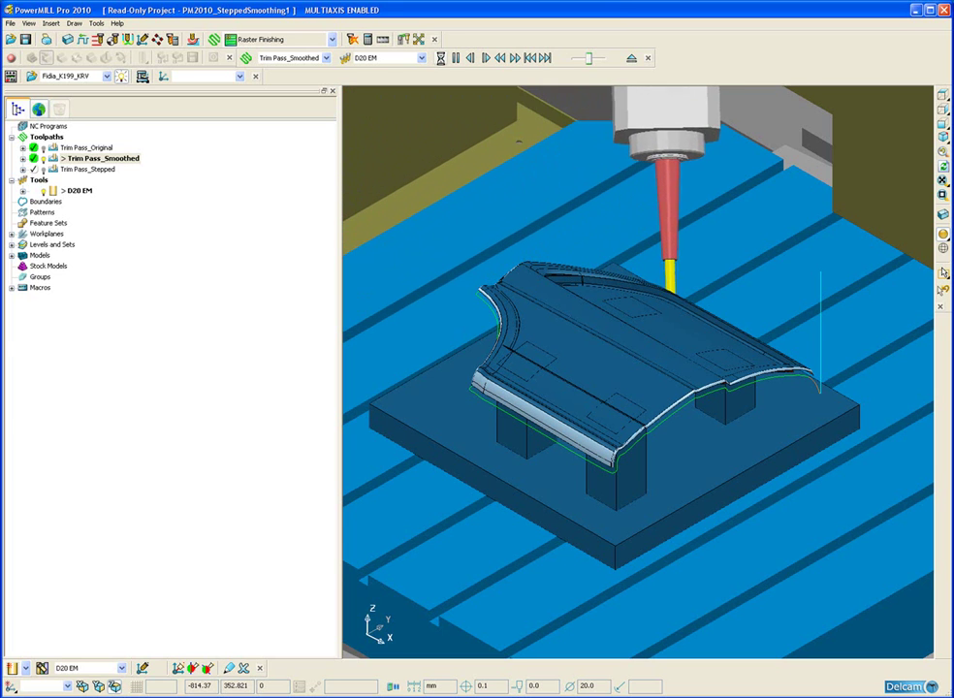
# Make Trim Pass_Stepped the active toolpath
pyautogui.click(87, 158)
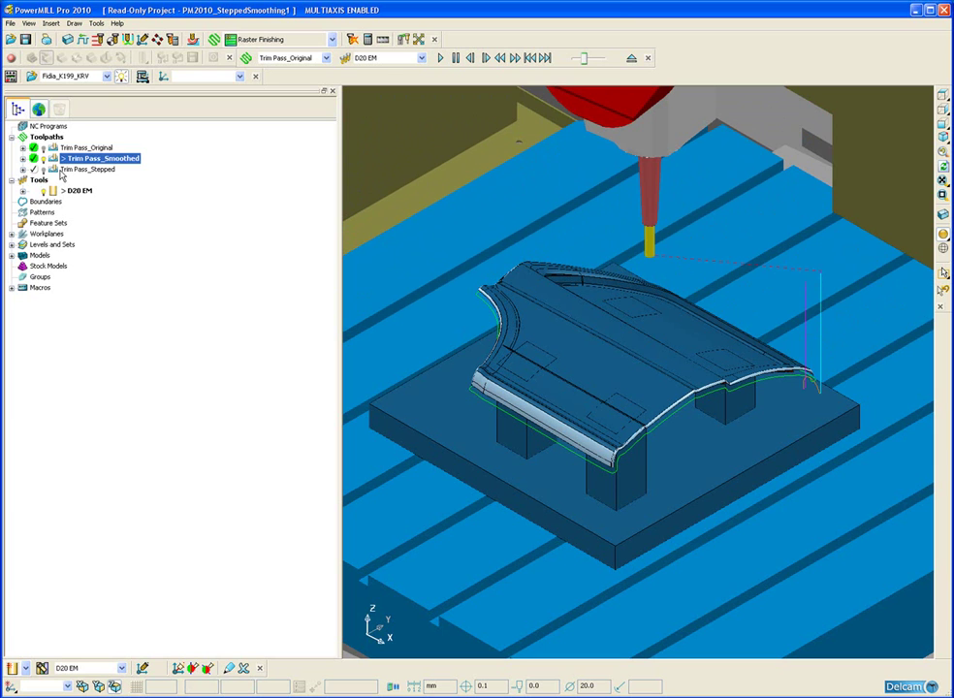
pyautogui.doubleClick(69, 170)
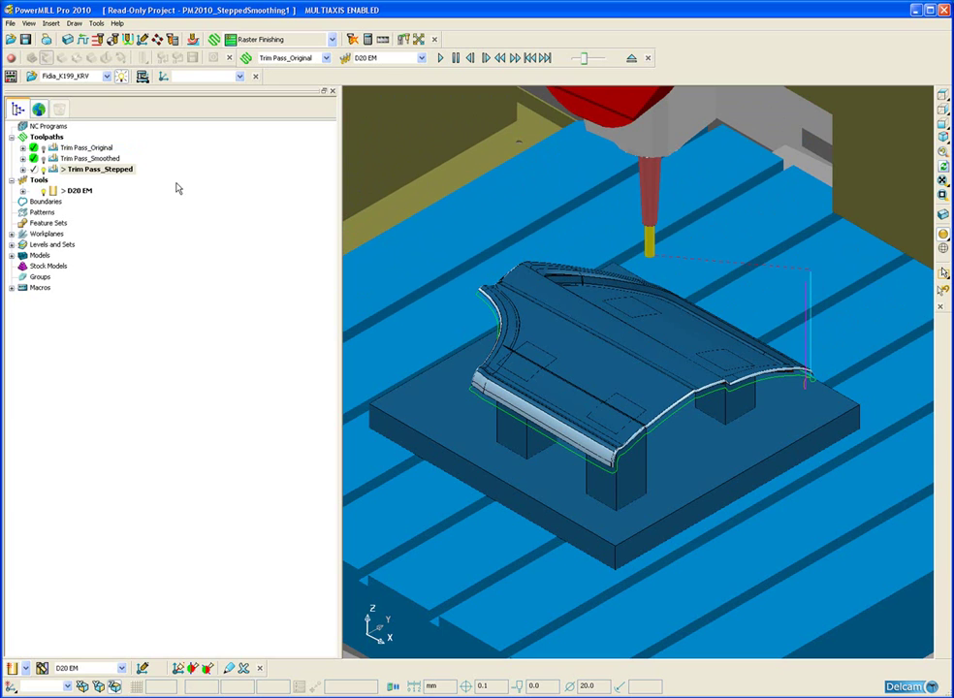
pyautogui.rightClick(62, 170)
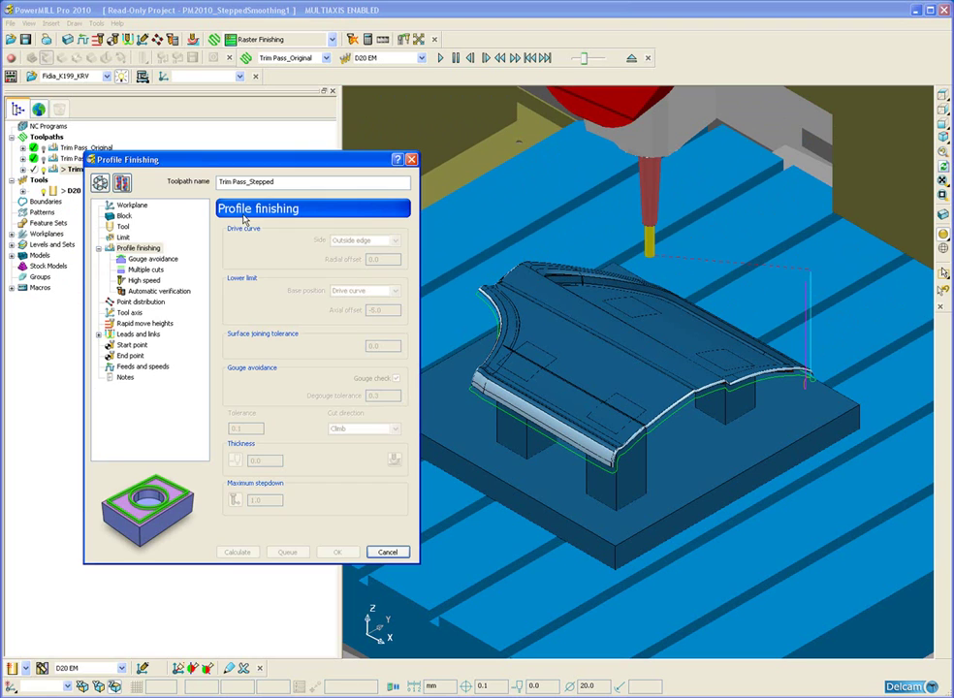
# Set Trim Pass_Stepped's elevation smoothing to Stepped on surface in its tool axis Smoothing settings
pyautogui.click(130, 313)
pyautogui.click(397, 230)
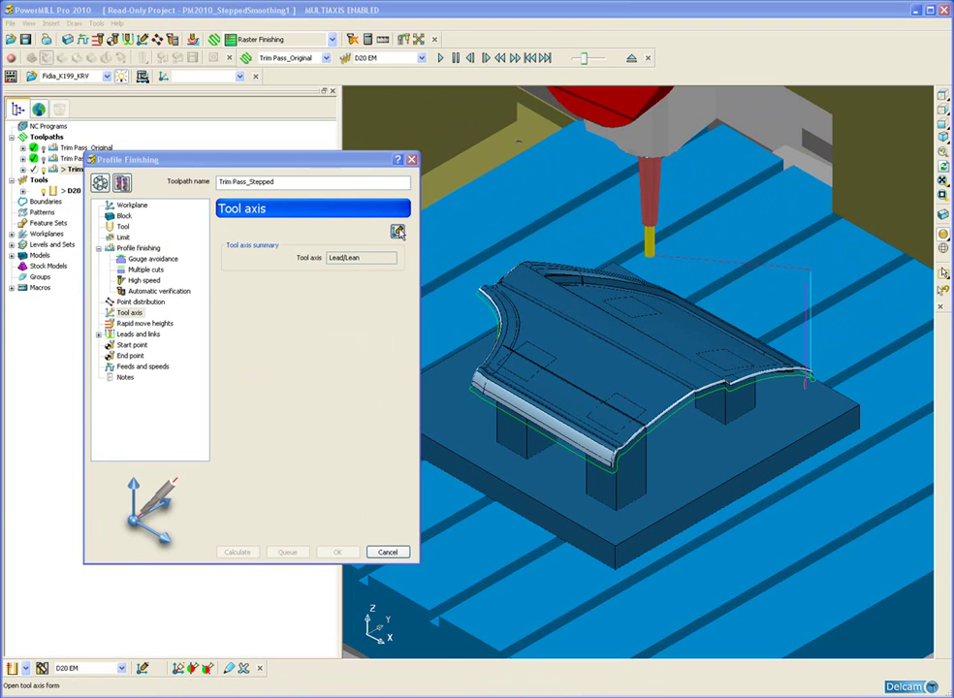
pyautogui.click(282, 180)
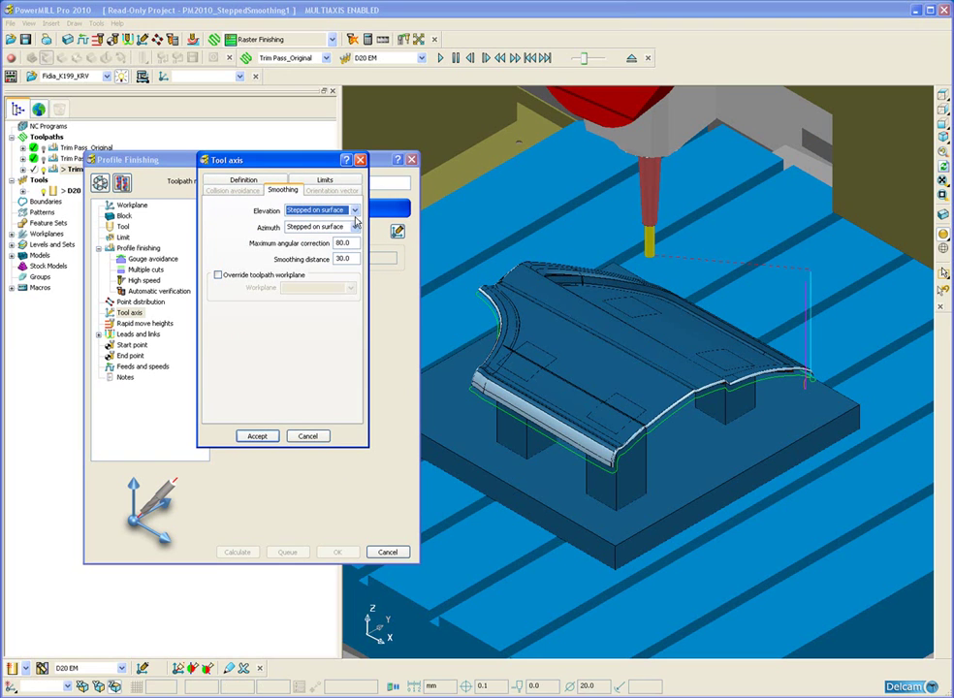
pyautogui.click(354, 211)
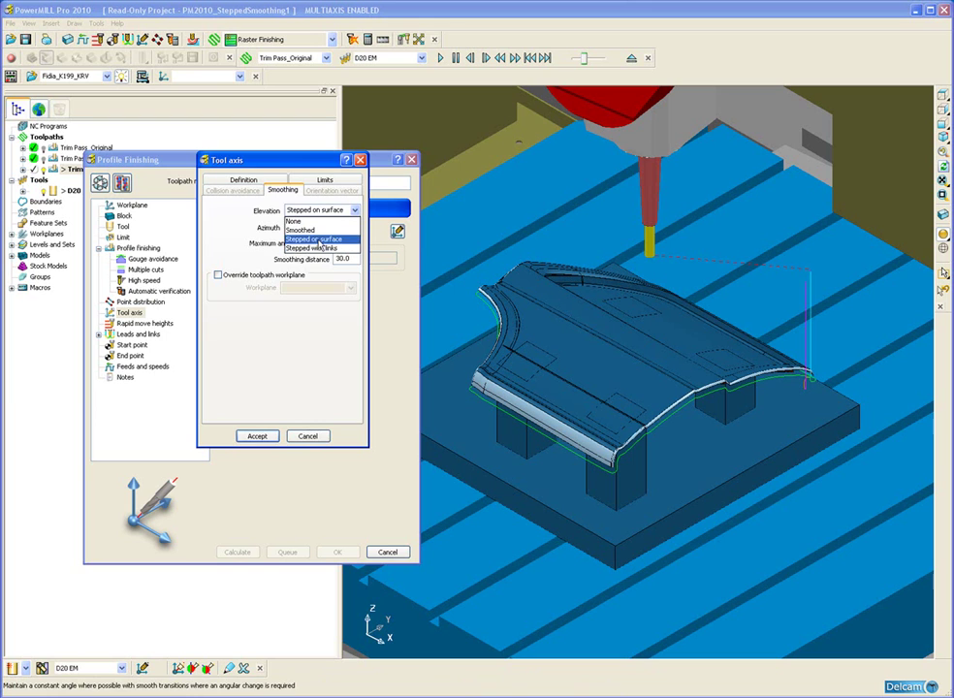
pyautogui.click(318, 241)
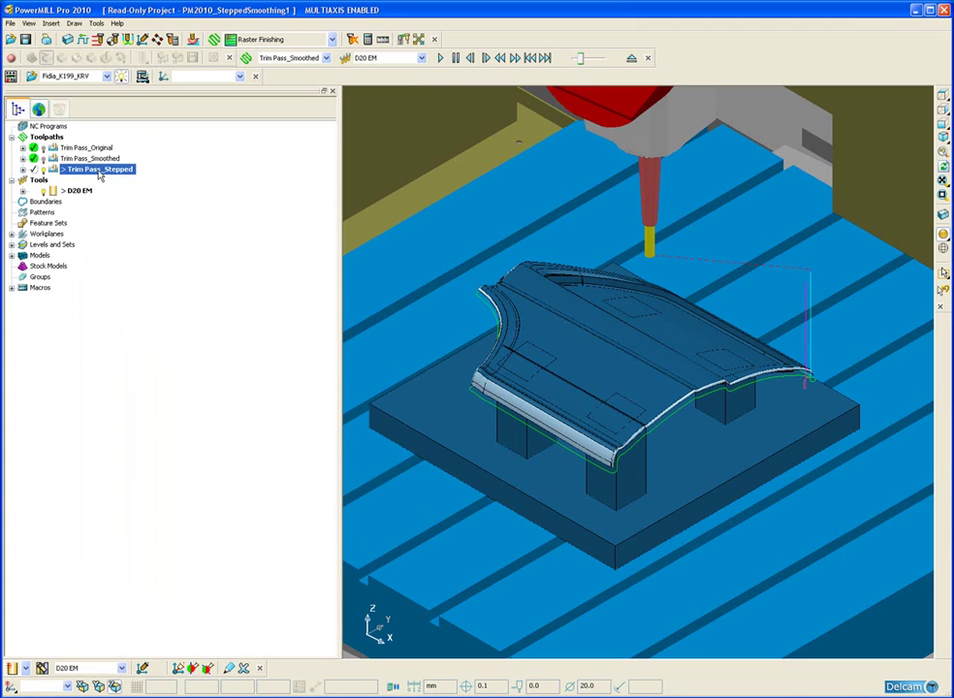
# Simulate Trim Pass_Stepped from start with Machine Information showing live X, Y, Z, B, C positions
pyautogui.rightClick(100, 173)
pyautogui.click(121, 199)
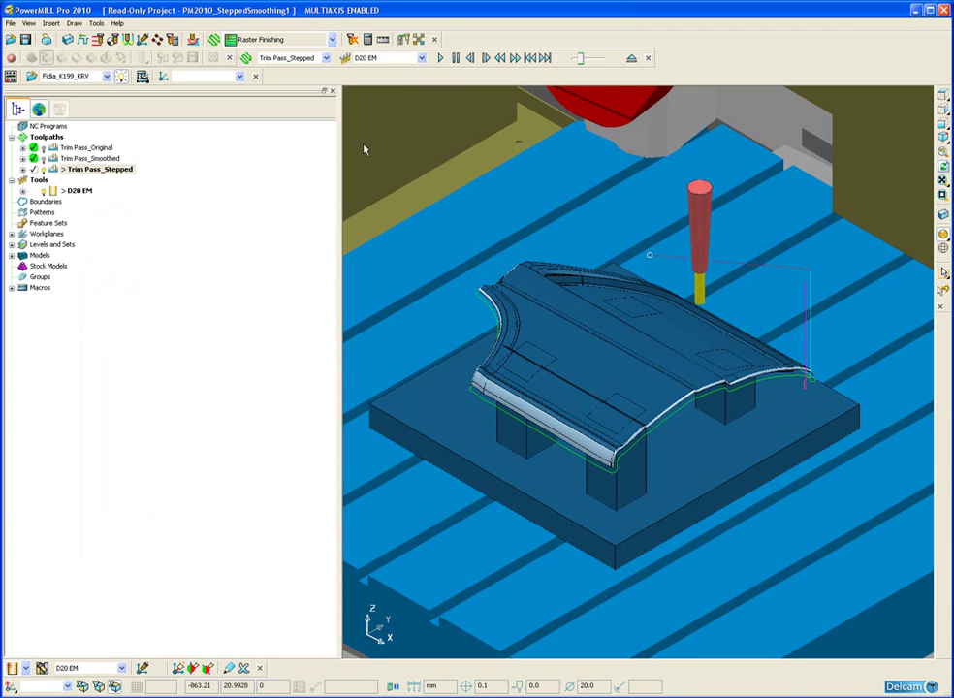
pyautogui.click(11, 57)
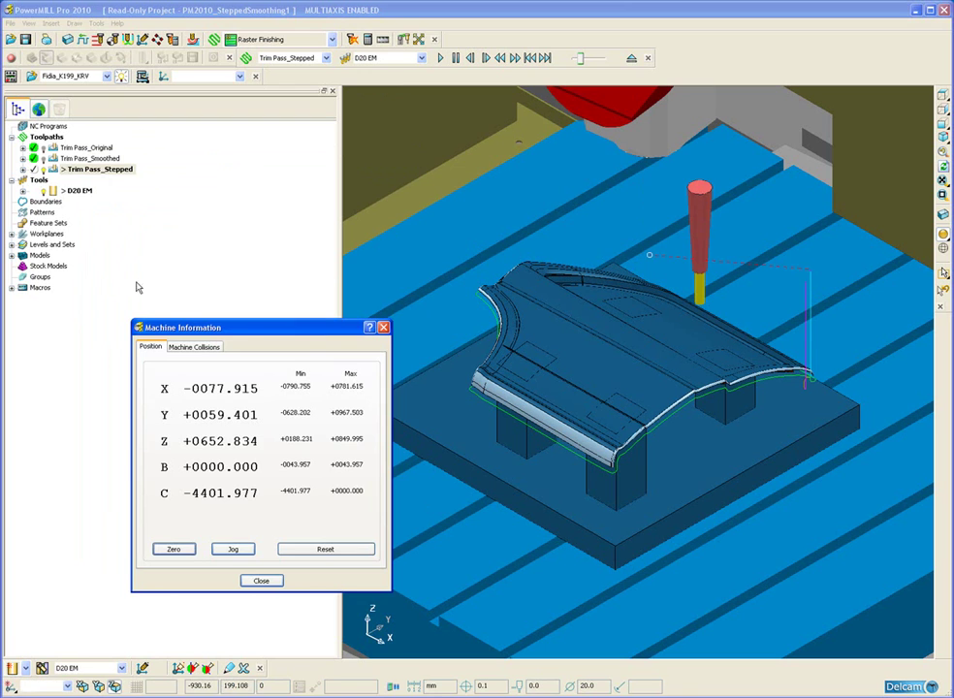
pyautogui.moveTo(247, 328); pyautogui.dragTo(235, 325)
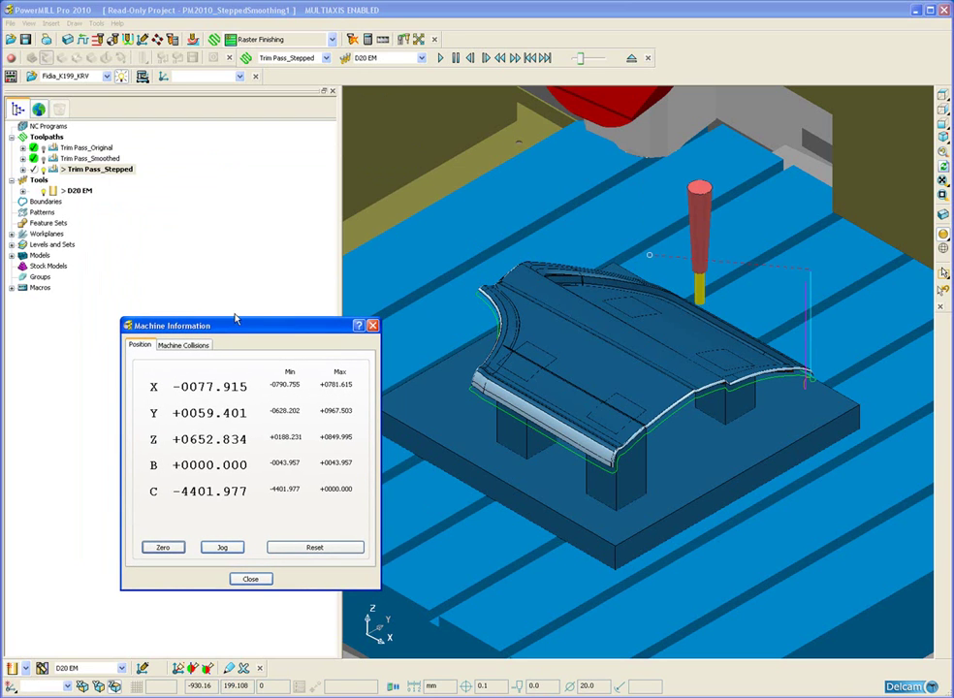
pyautogui.click(439, 59)
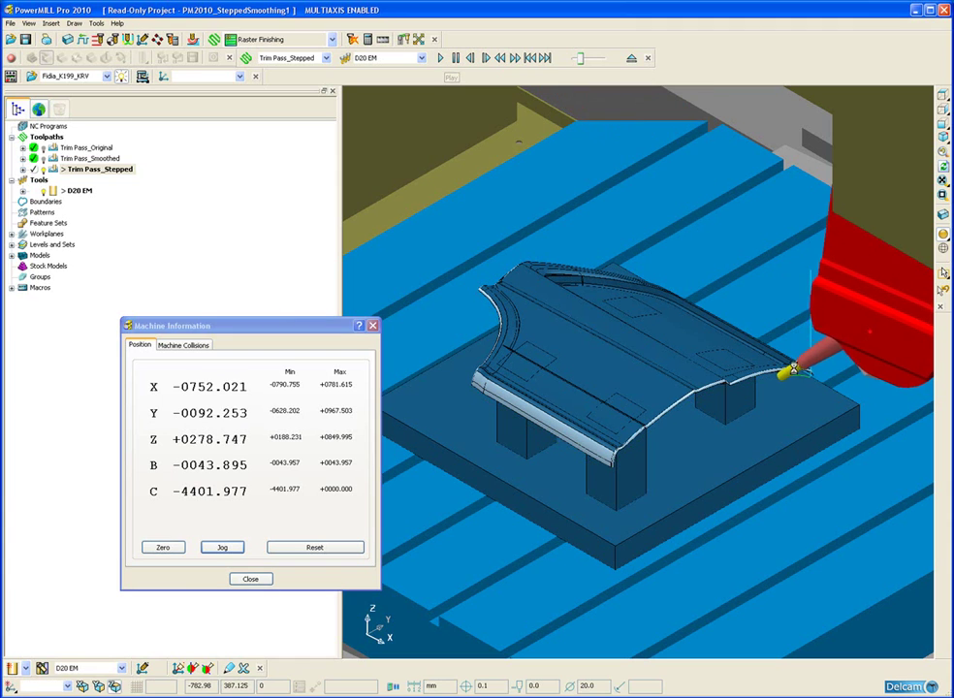